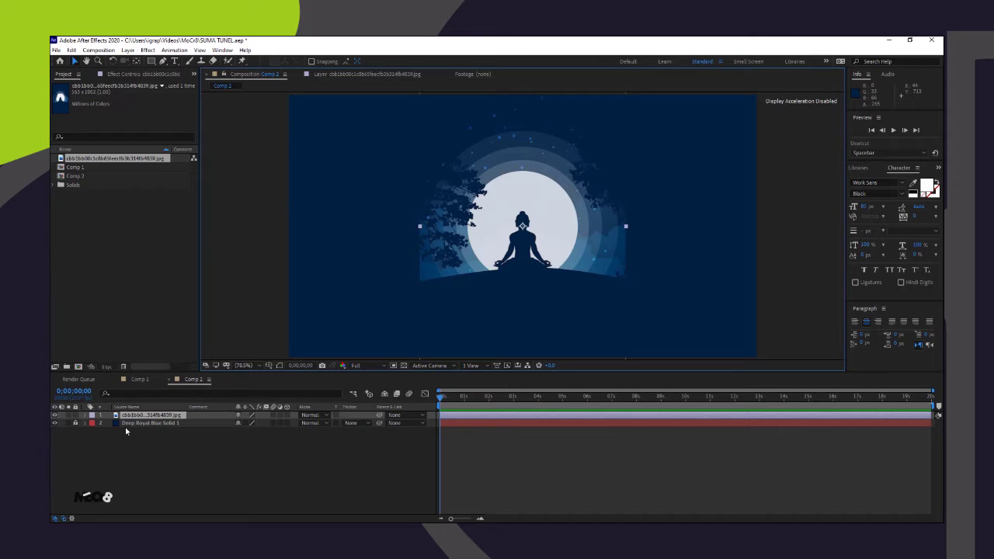
{"action": "key", "text": "Delete"}
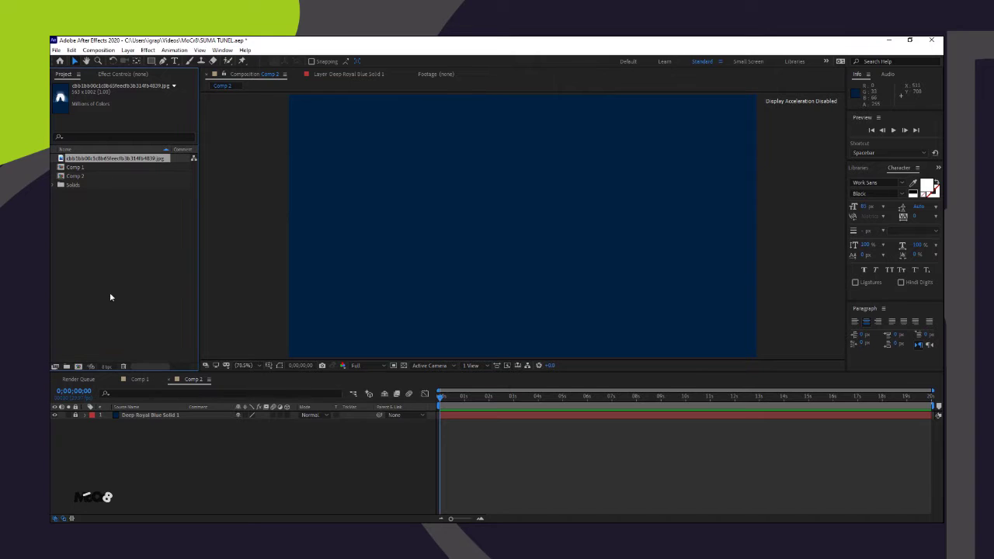
{"action": "left_click", "coordinate": [135, 415]}
{"action": "key", "text": "ctrl+z"}
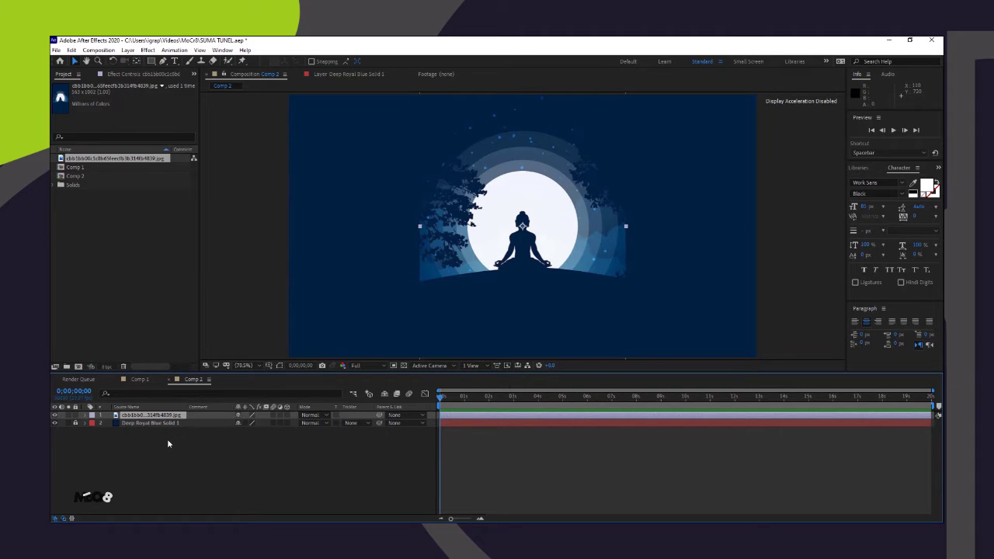
Add the expression wiggle(10,50) to the Opacity of the meditation image layer
{"action": "key", "text": "t"}
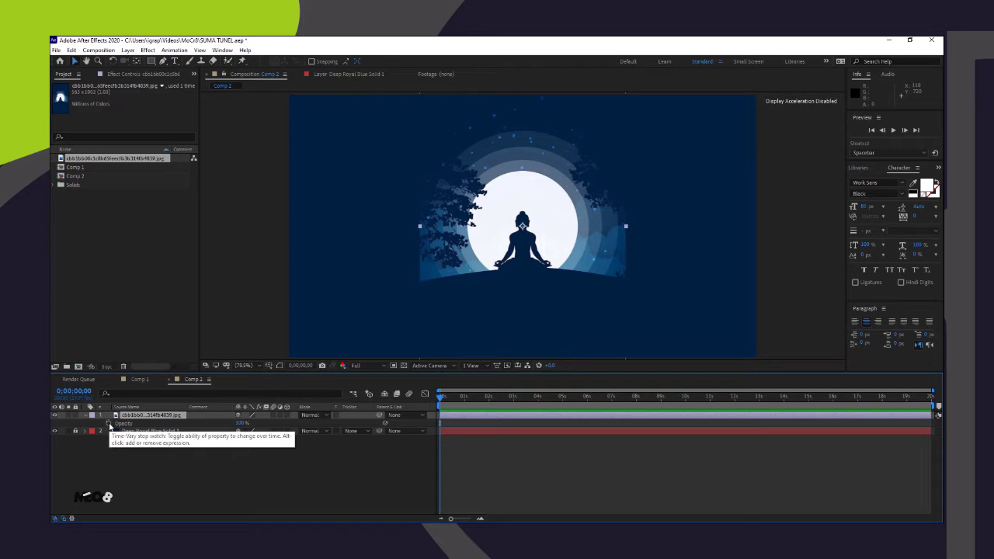
{"action": "left_click", "coordinate": [109, 425], "text": "alt"}
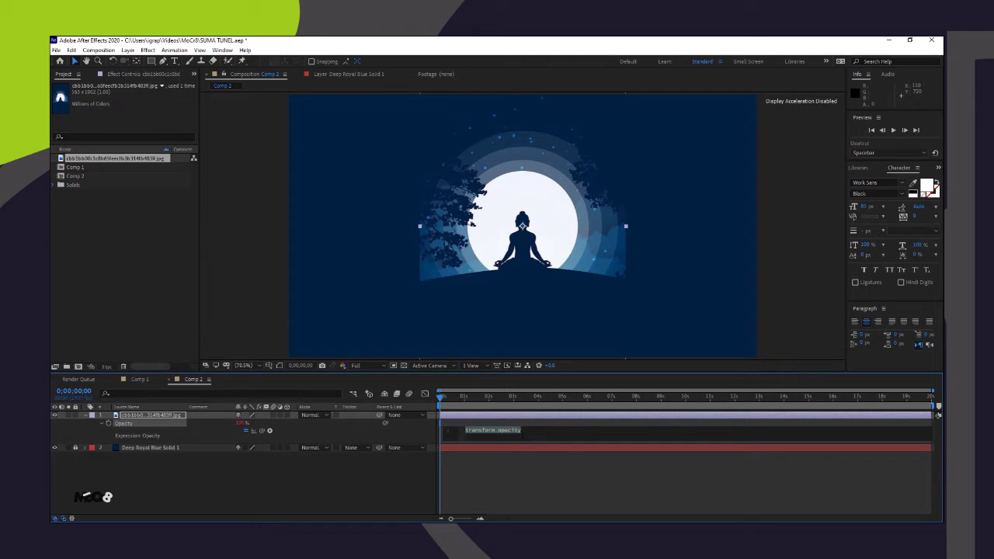
{"action": "type", "text": "w"}
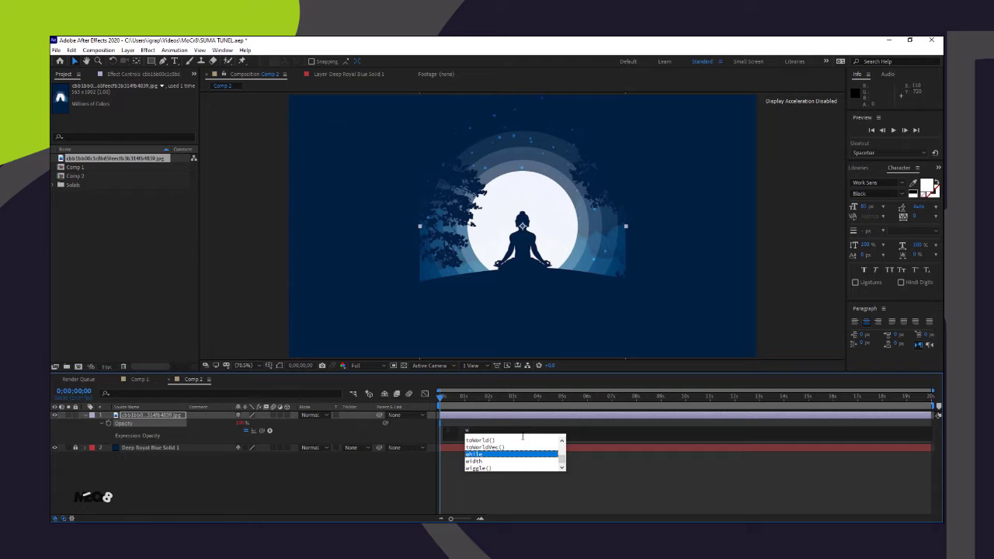
{"action": "type", "text": "i"}
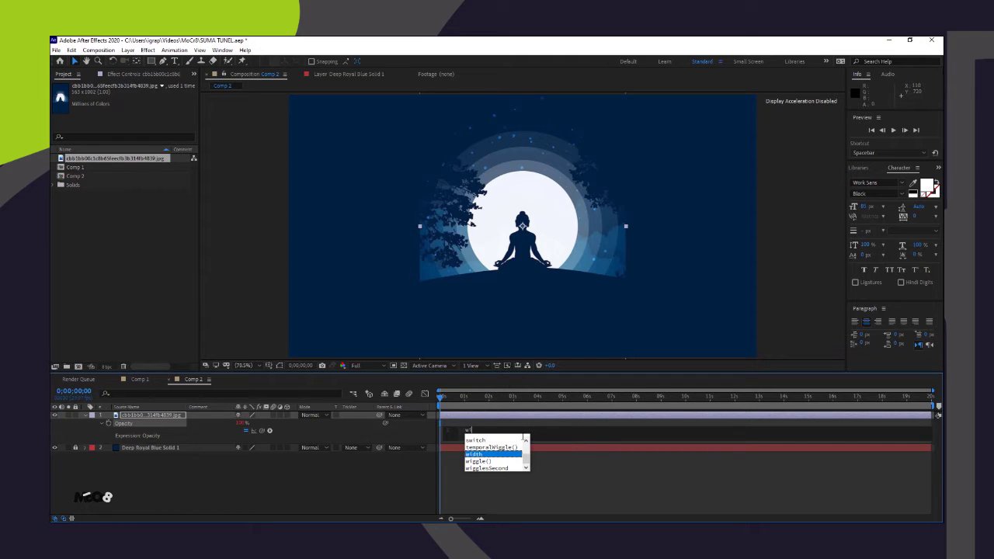
{"action": "key", "text": "Down"}
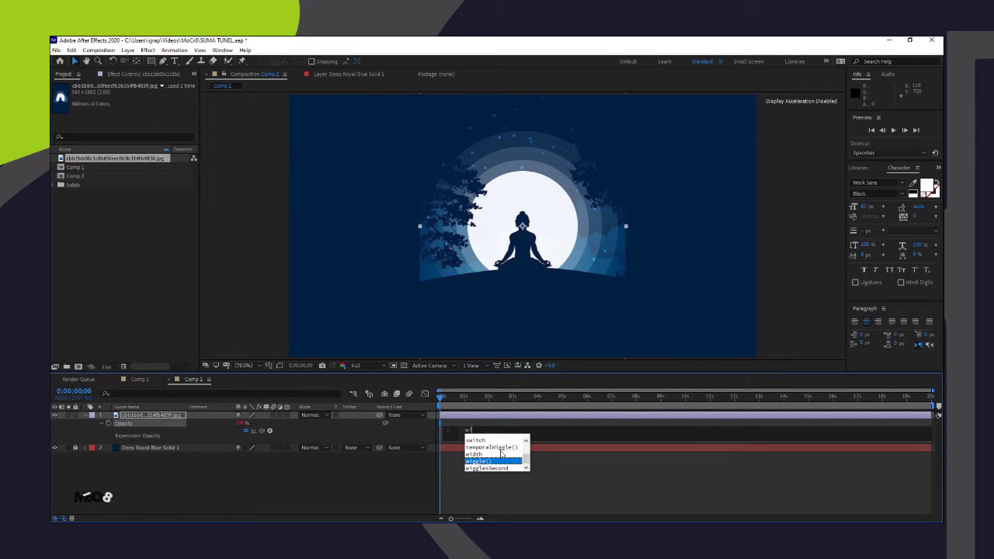
{"action": "key", "text": "Return"}
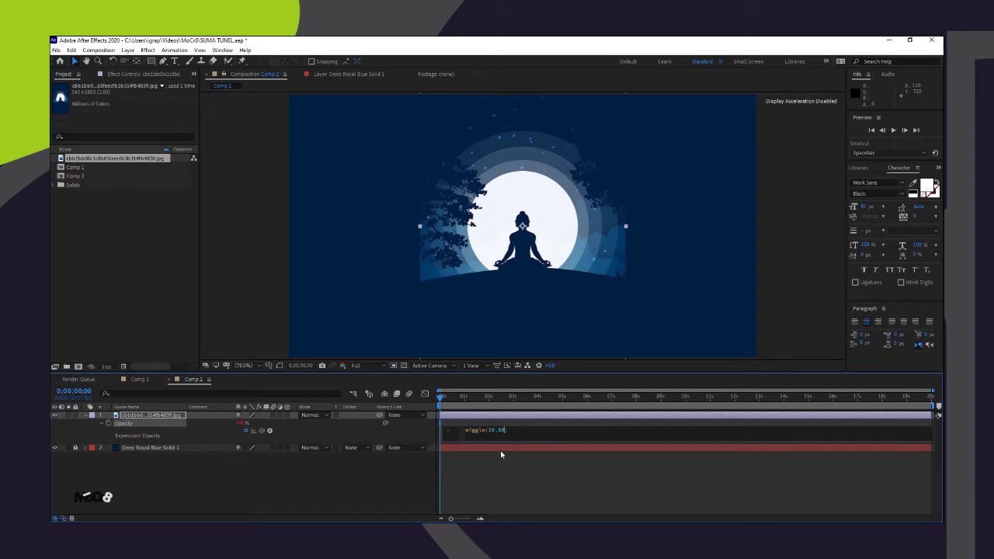
{"action": "key", "text": "KP_Enter"}
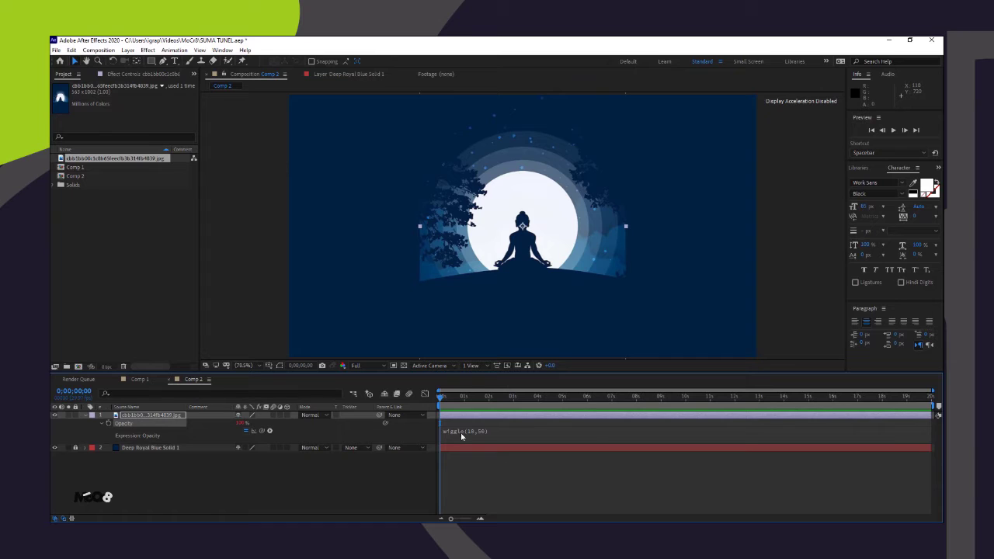
Play back the composition to check the opacity flicker on the image layer
{"action": "left_click", "coordinate": [894, 130]}
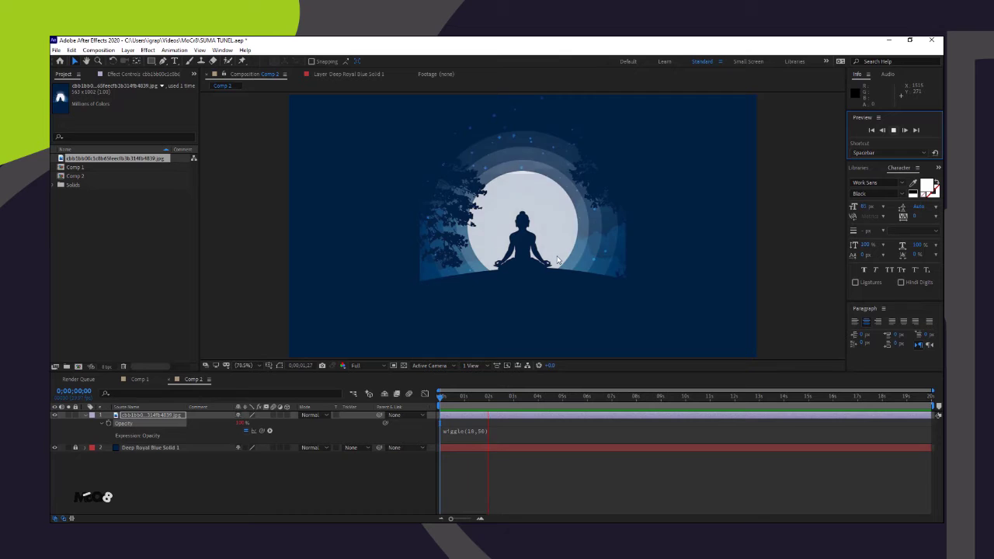
{"action": "left_click", "coordinate": [894, 131]}
{"action": "left_click", "coordinate": [362, 492]}
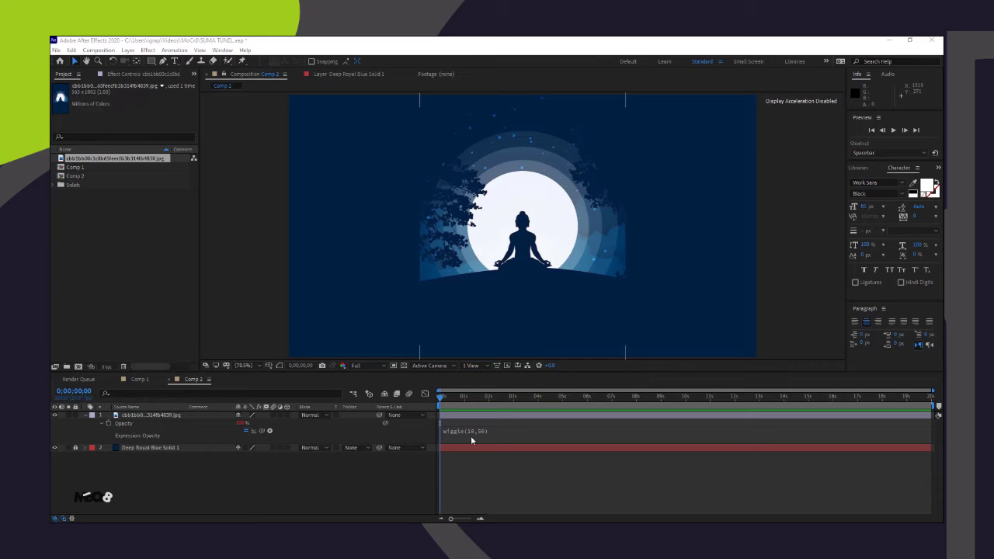
Apply the Gaussian Blur effect (not the Legacy version) to the meditation image layer in Comp 2
{"action": "left_click", "coordinate": [162, 417]}
{"action": "double_click", "coordinate": [162, 416]}
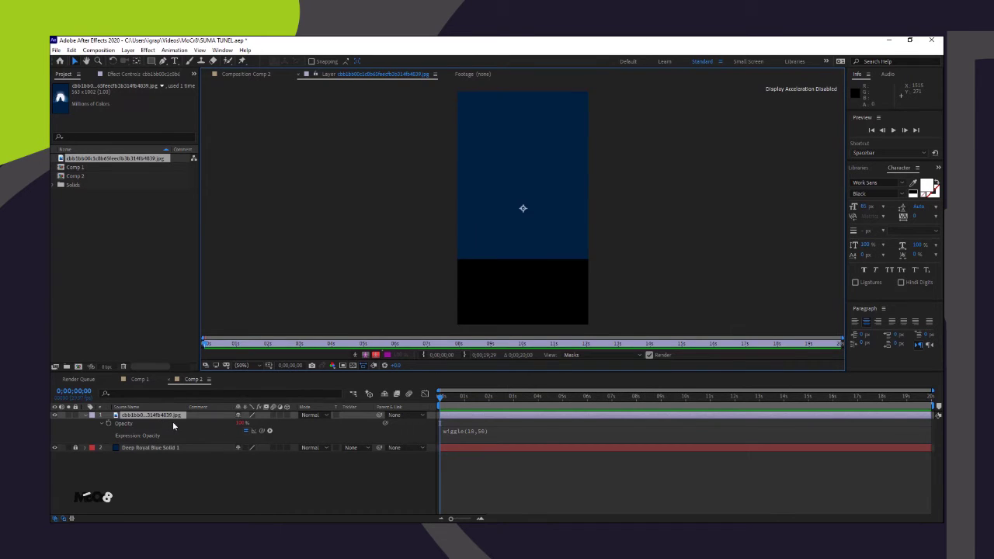
{"action": "left_click", "coordinate": [246, 77]}
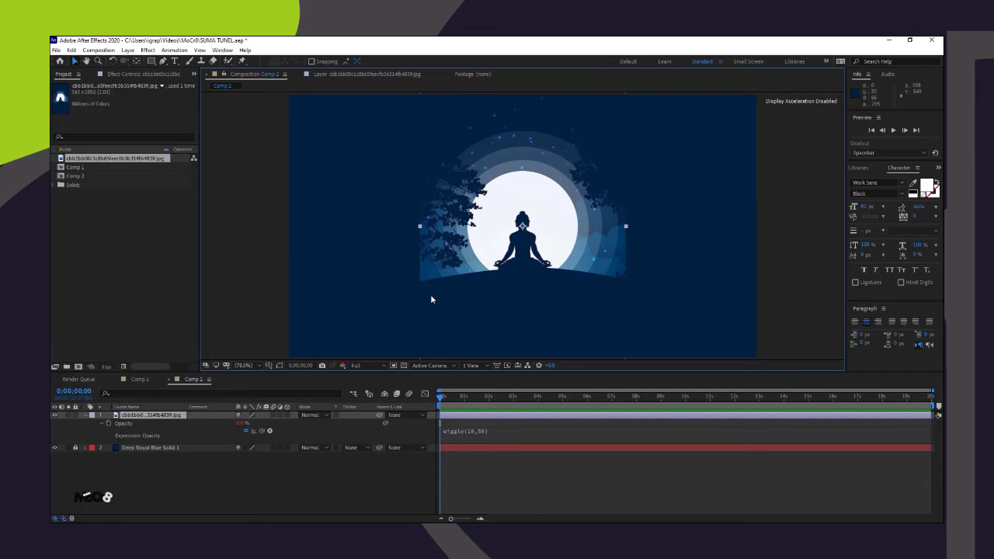
{"action": "key", "text": "ctrl+space"}
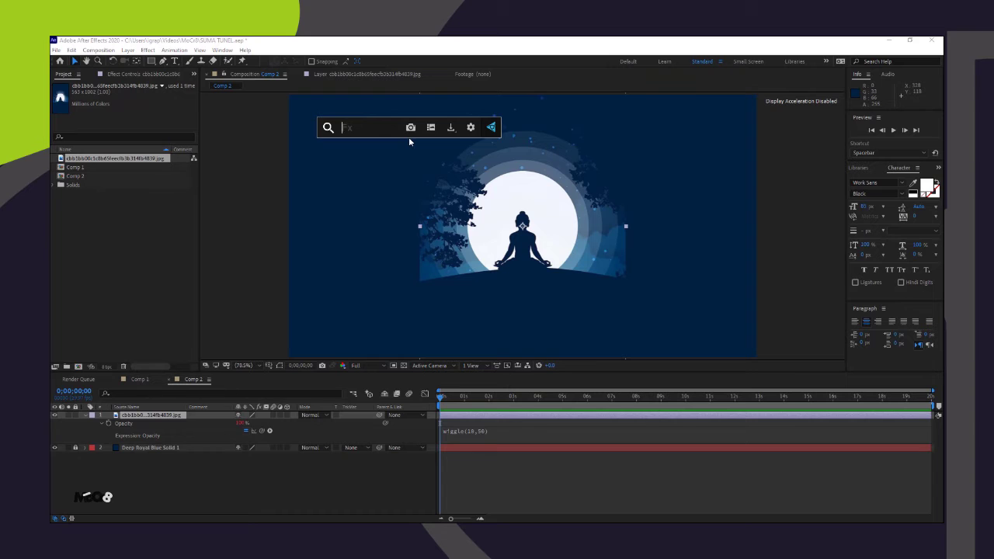
{"action": "type", "text": "gau"}
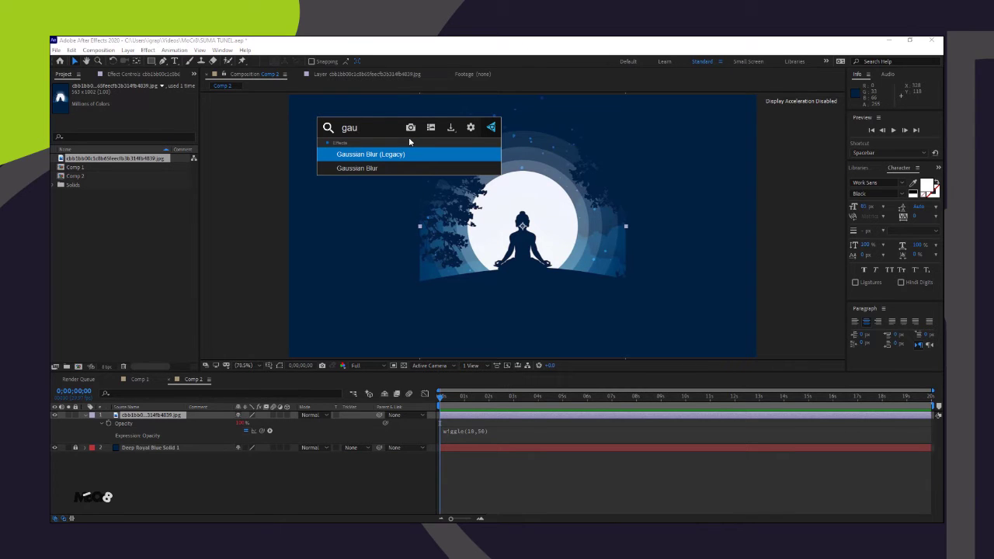
{"action": "key", "text": "Down"}
{"action": "key", "text": "Return"}
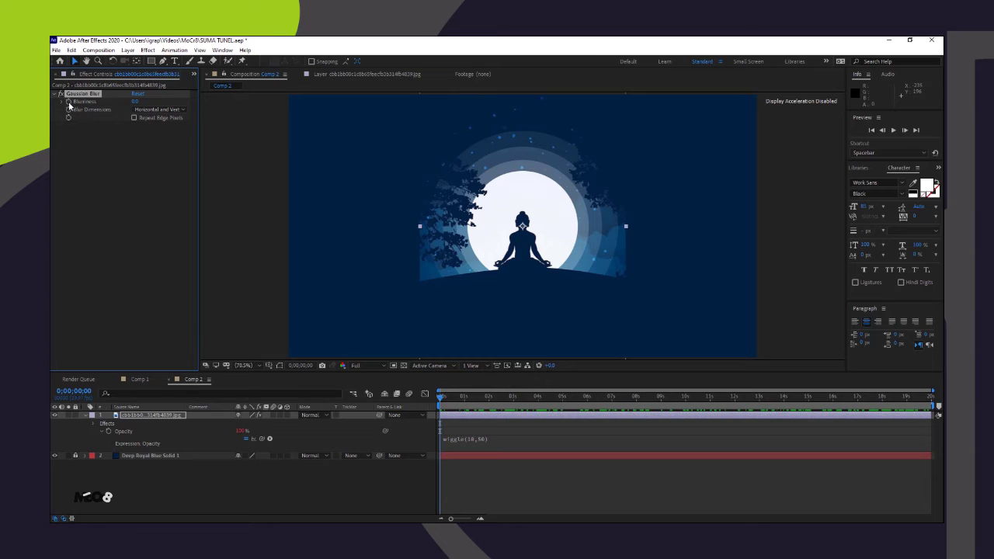
Add the expression wiggle(20,90) to the Gaussian Blur's Blurriness property
{"action": "left_click", "coordinate": [68, 102], "text": "alt"}
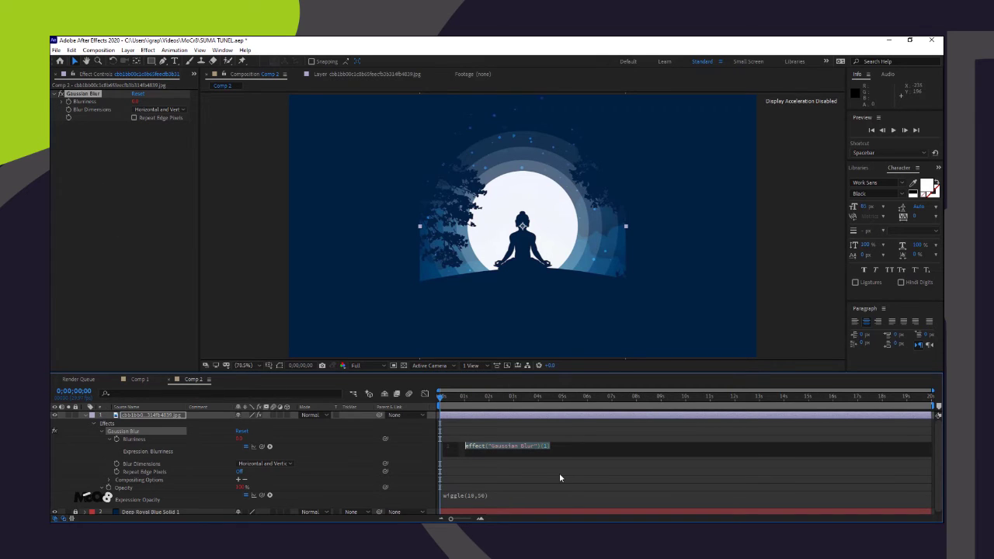
{"action": "type", "text": "wi"}
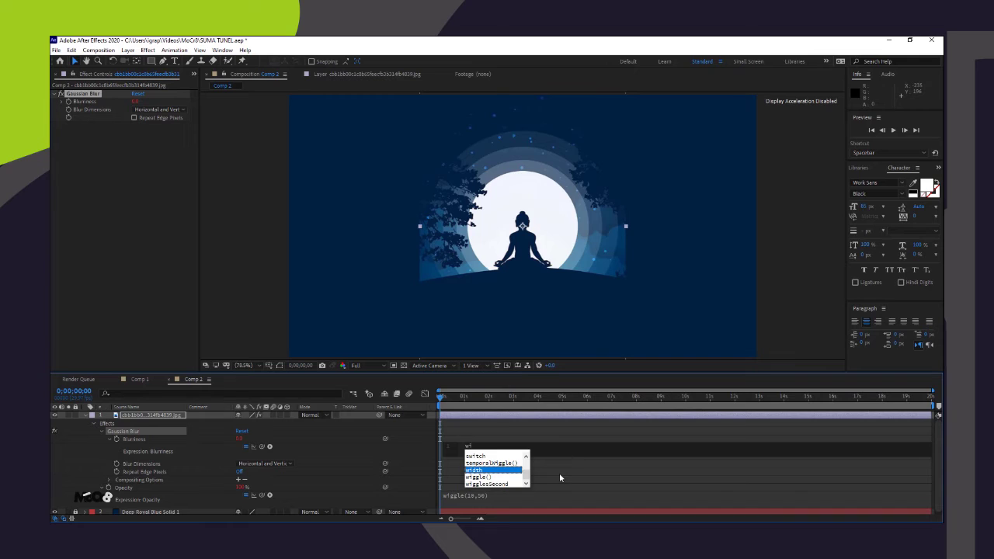
{"action": "key", "text": "Down"}
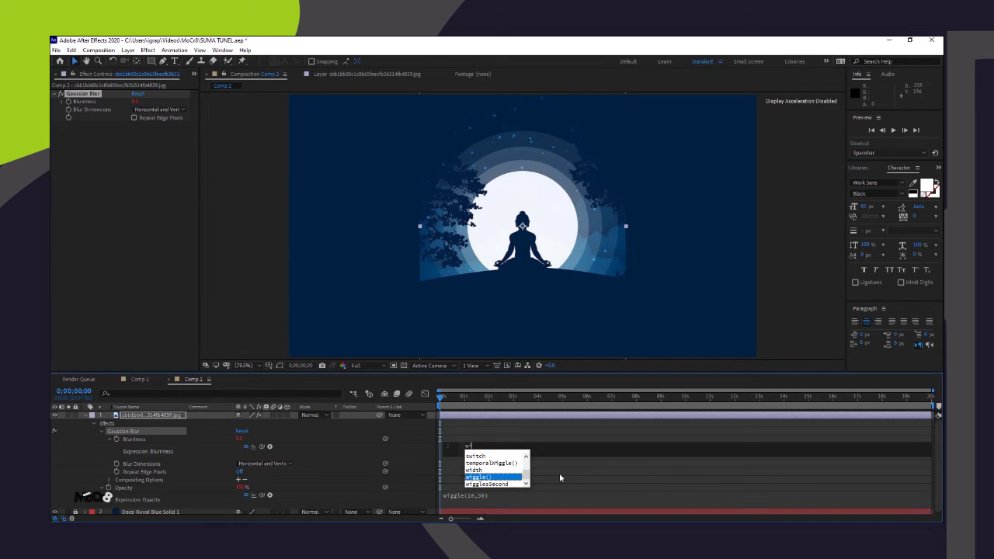
{"action": "key", "text": "Return"}
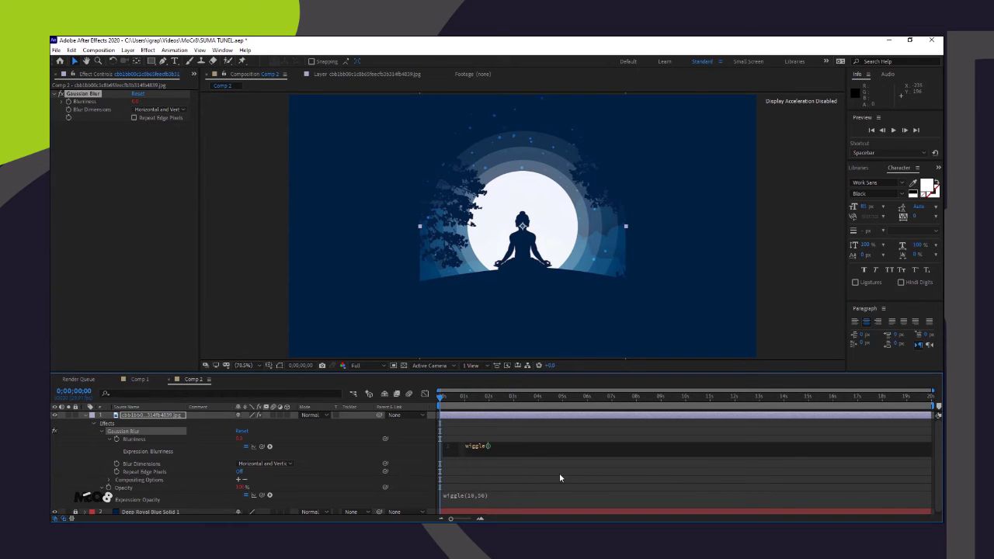
{"action": "type", "text": "20,90"}
{"action": "left_click", "coordinate": [561, 475]}
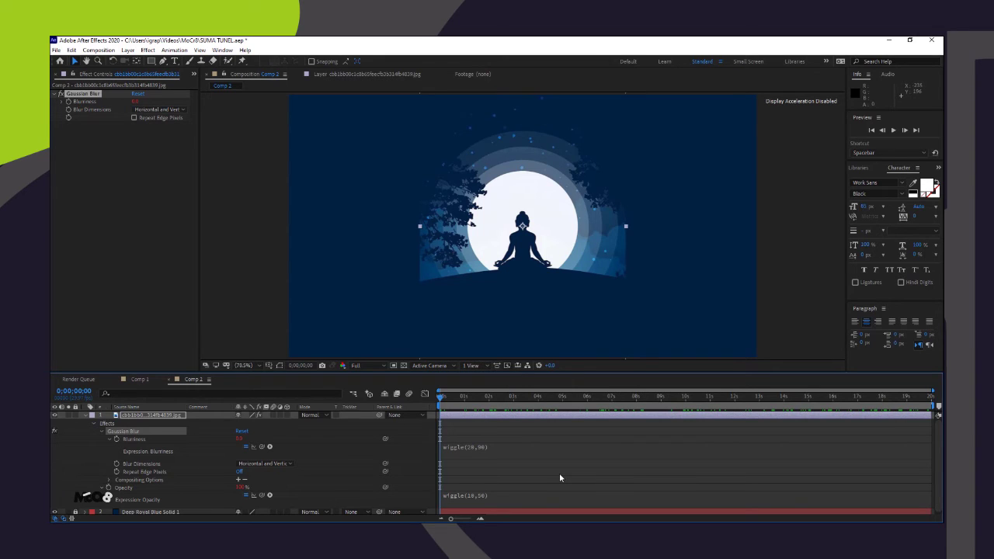
Preview the animated blur and reveal all expressions on the image layer
{"action": "key", "text": "space"}
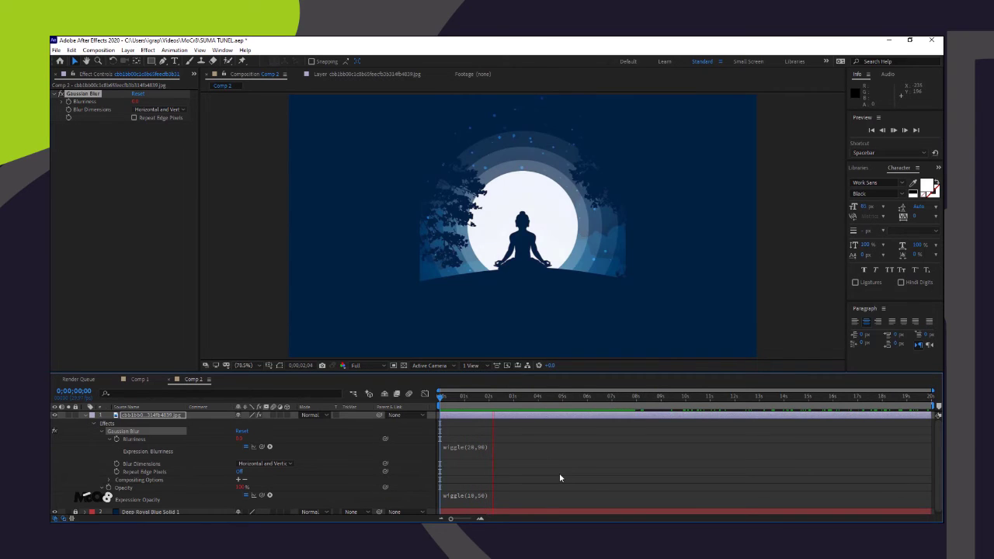
{"action": "key", "text": "space"}
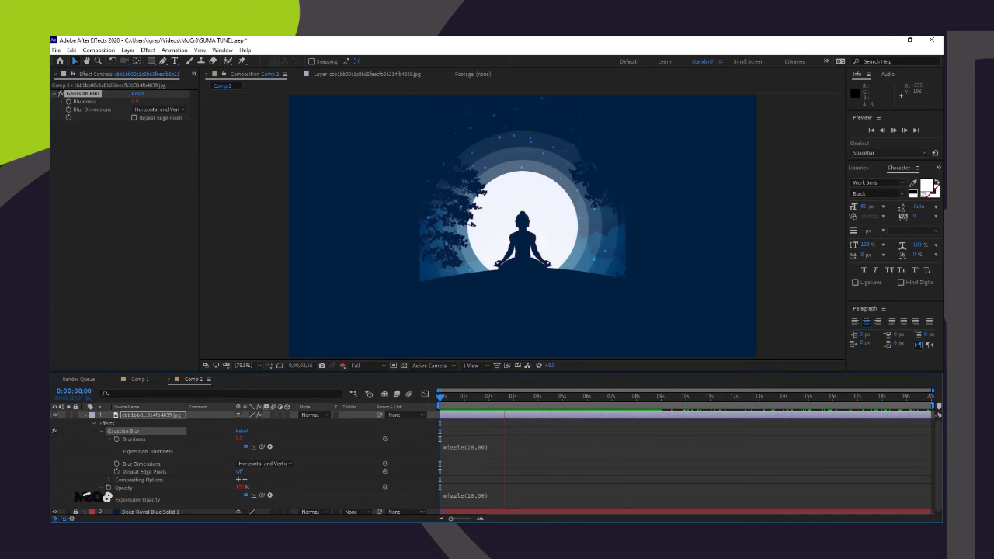
{"action": "key", "text": "e"}
{"action": "key", "text": "e"}
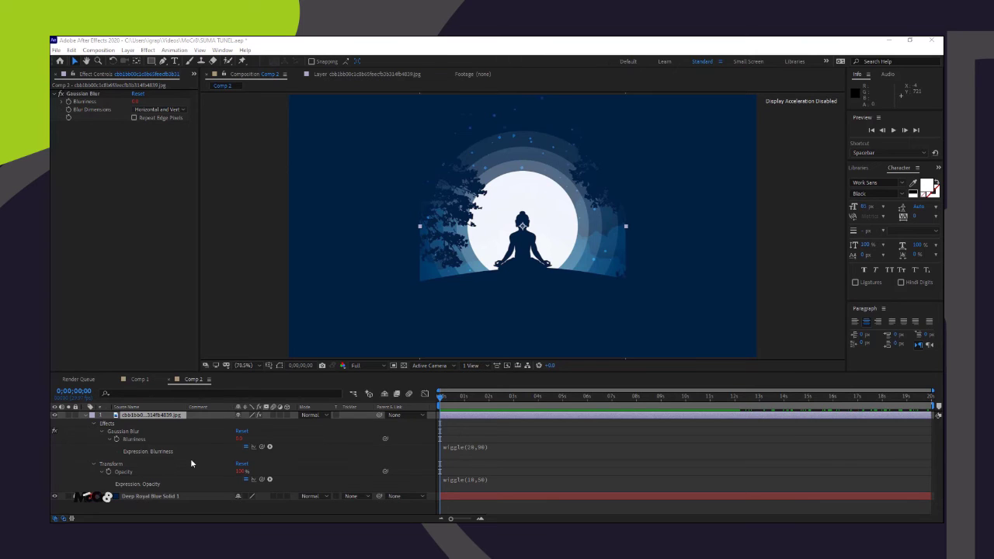
Add the expression wiggle(5,9) to the image layer's Position and preview the resulting motion
{"action": "left_click", "coordinate": [169, 505]}
{"action": "left_click", "coordinate": [161, 417]}
{"action": "key", "text": "p"}
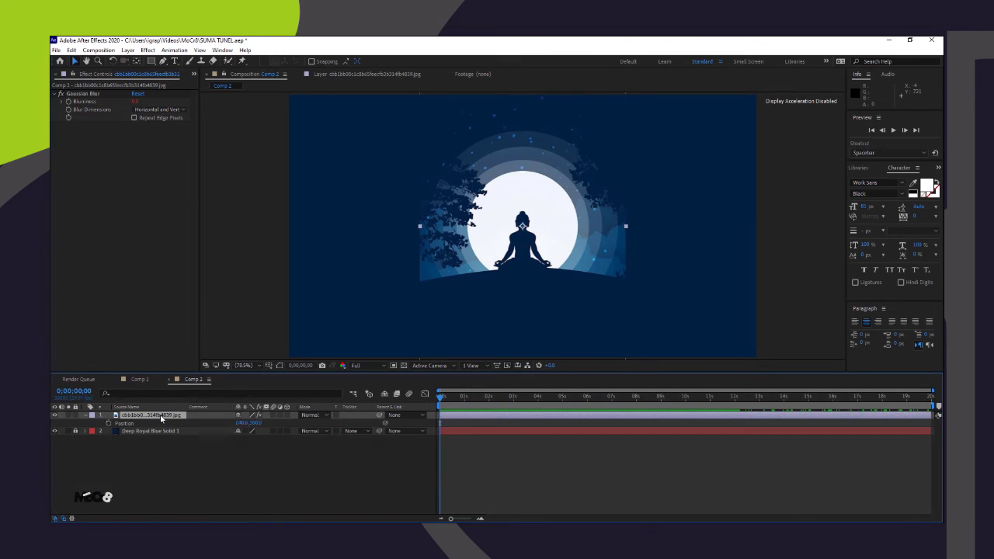
{"action": "left_click", "coordinate": [109, 425], "text": "alt"}
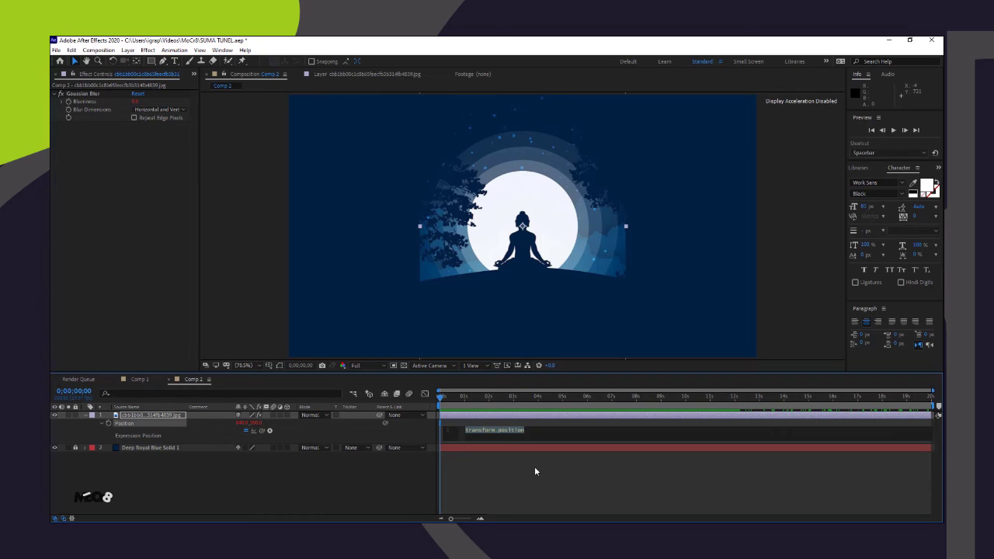
{"action": "type", "text": "wi"}
{"action": "key", "text": "Down"}
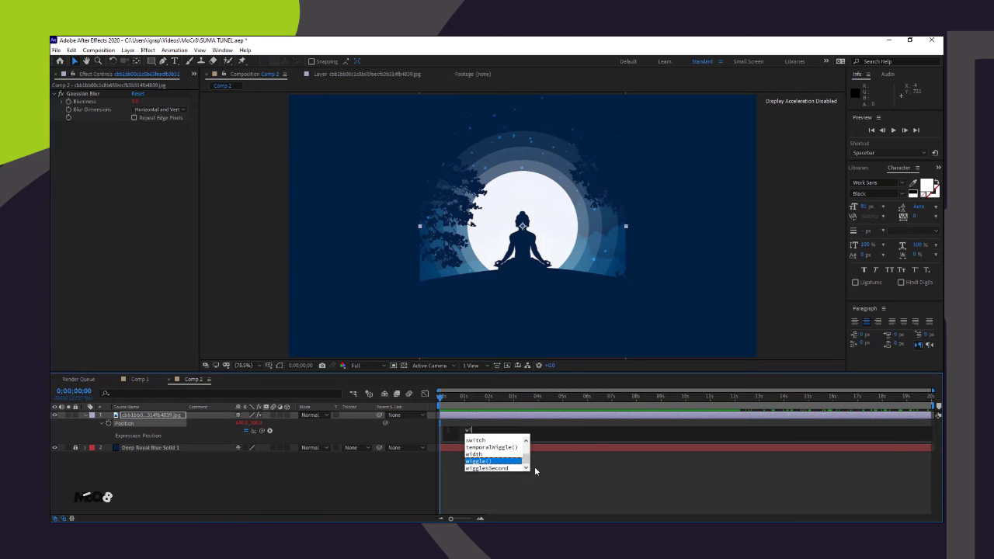
{"action": "key", "text": "Return"}
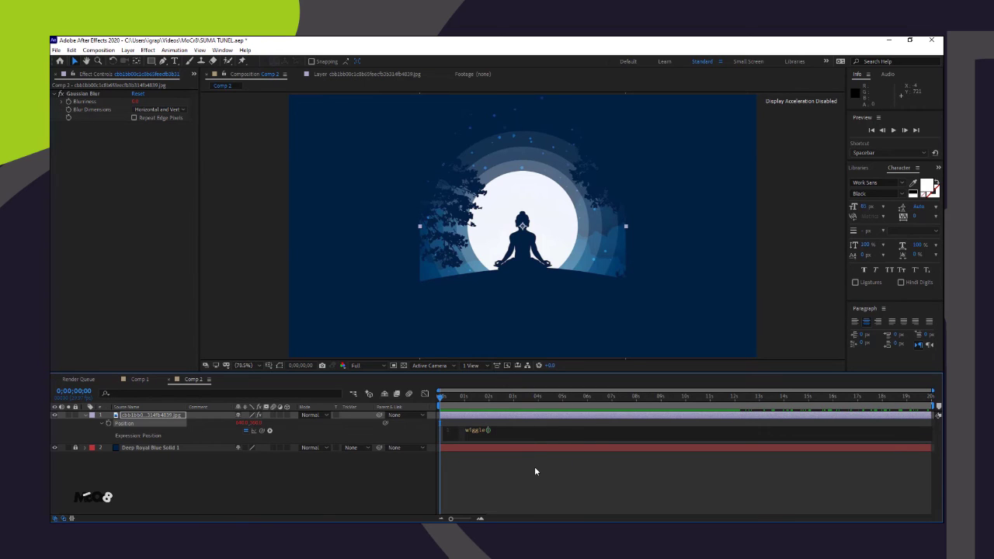
{"action": "type", "text": "5,9"}
{"action": "left_click", "coordinate": [535, 471]}
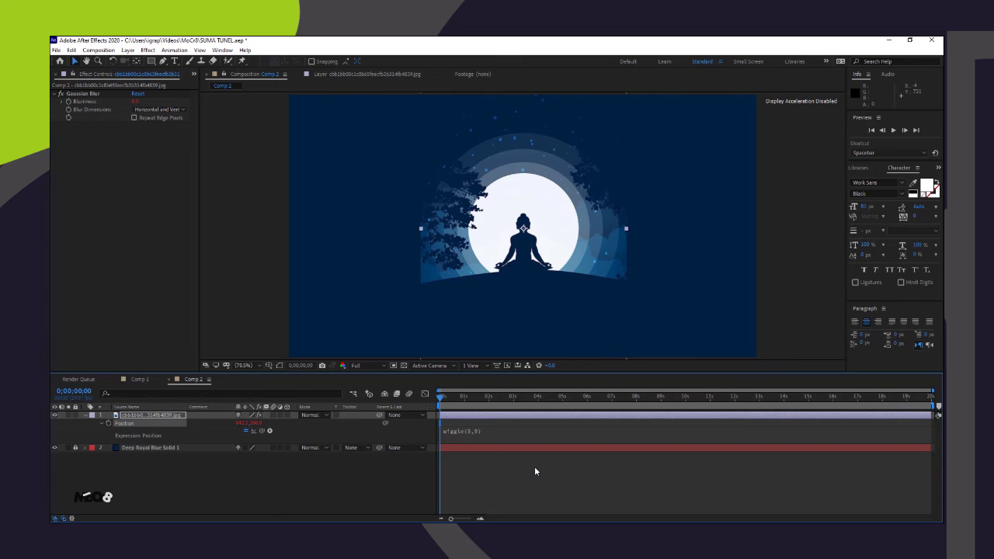
{"action": "key", "text": "space"}
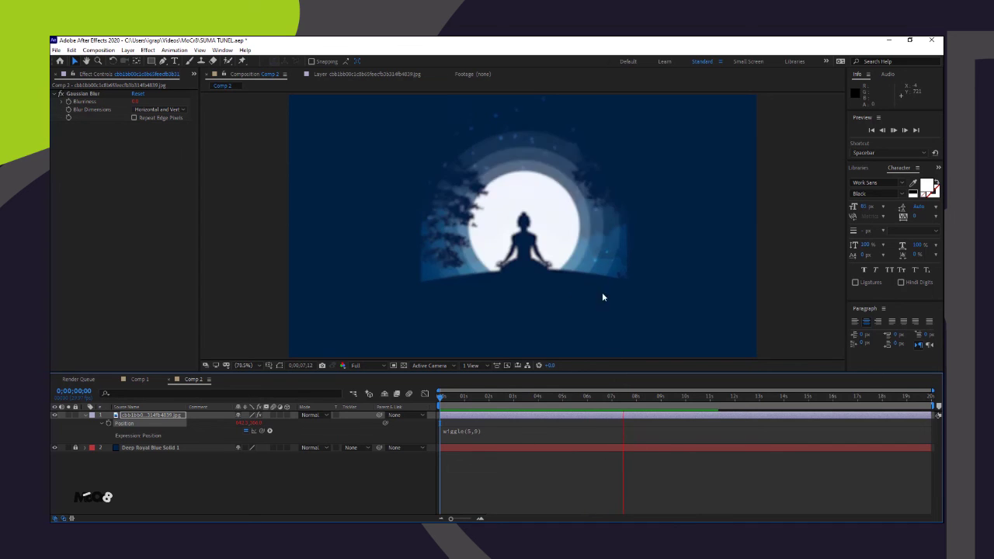
{"action": "key", "text": "space"}
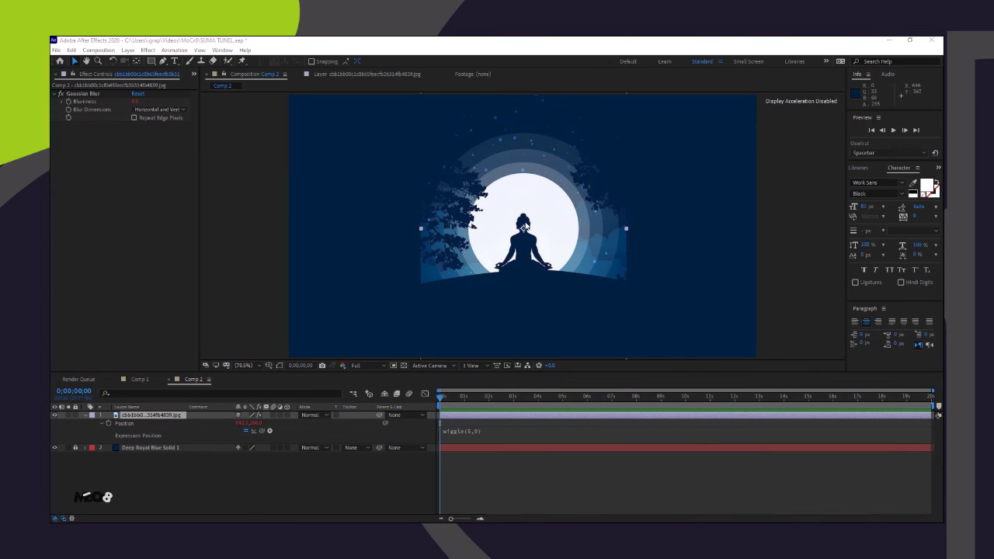